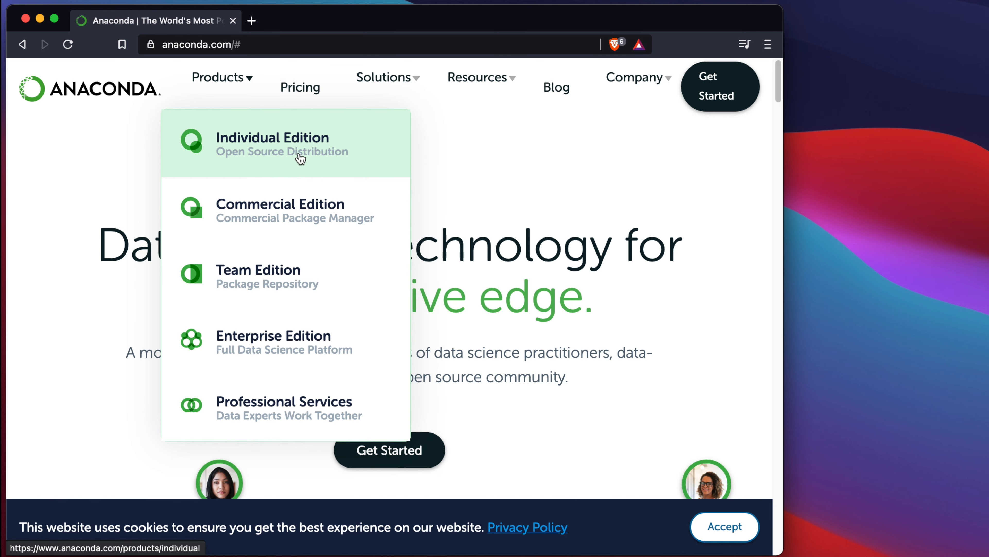
Open the Anaconda Individual Edition product page and go to its Anaconda Installers section
{"action": "left_click", "coordinate": [300, 159]}
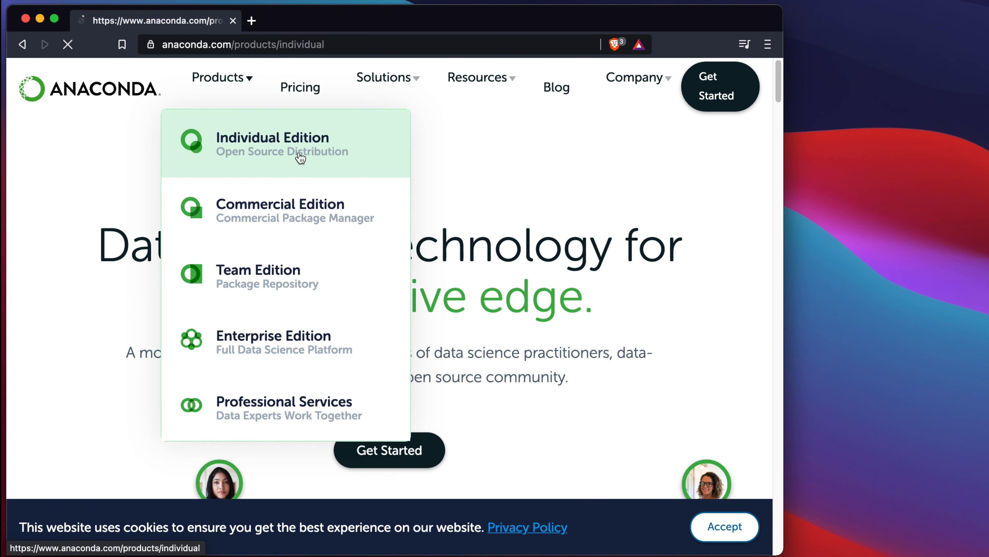
{"action": "left_click_drag", "start_coordinate": [778, 92], "coordinate": [779, 120]}
{"action": "scroll", "coordinate": [119, 335], "scroll_direction": "down", "scroll_amount": 3}
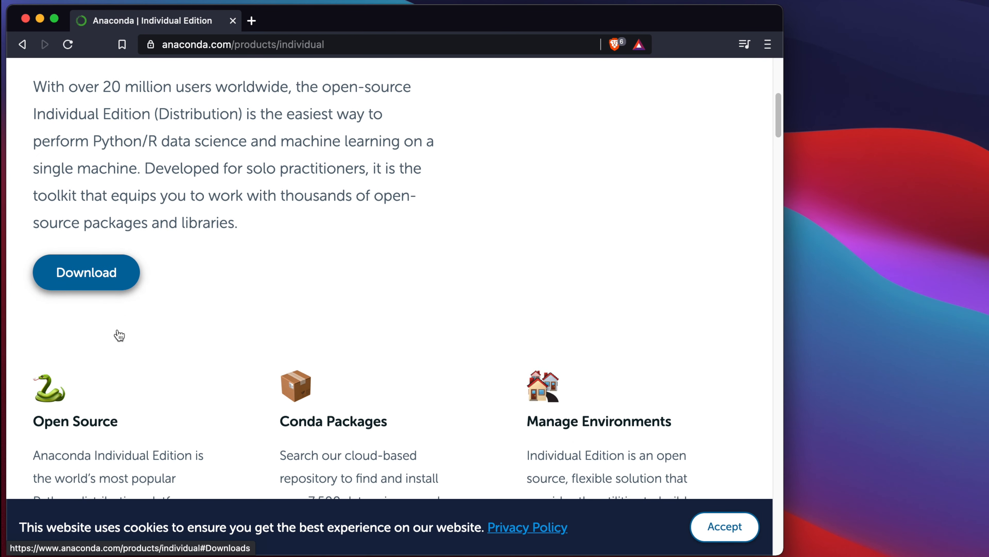
{"action": "scroll", "coordinate": [263, 356], "scroll_direction": "down", "scroll_amount": 1}
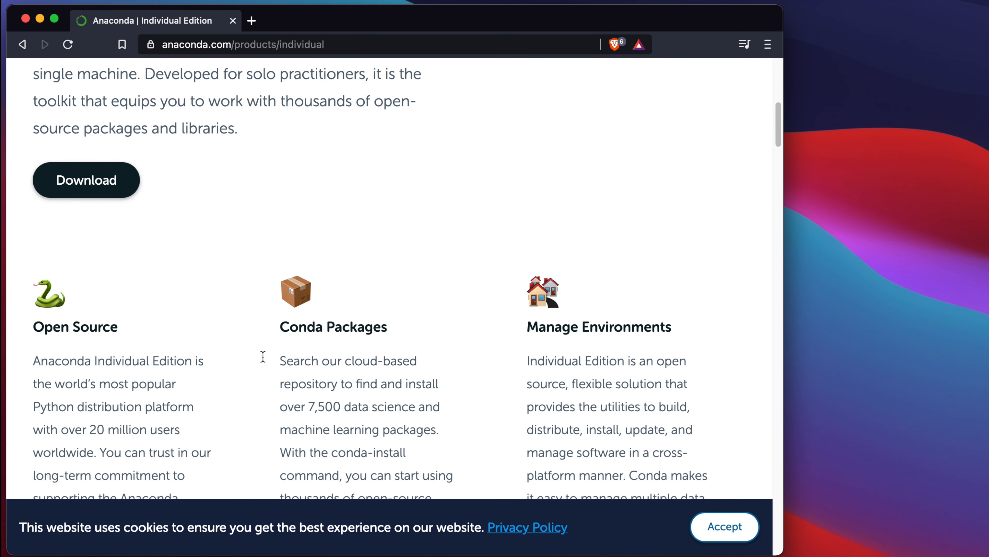
{"action": "left_click", "coordinate": [83, 186]}
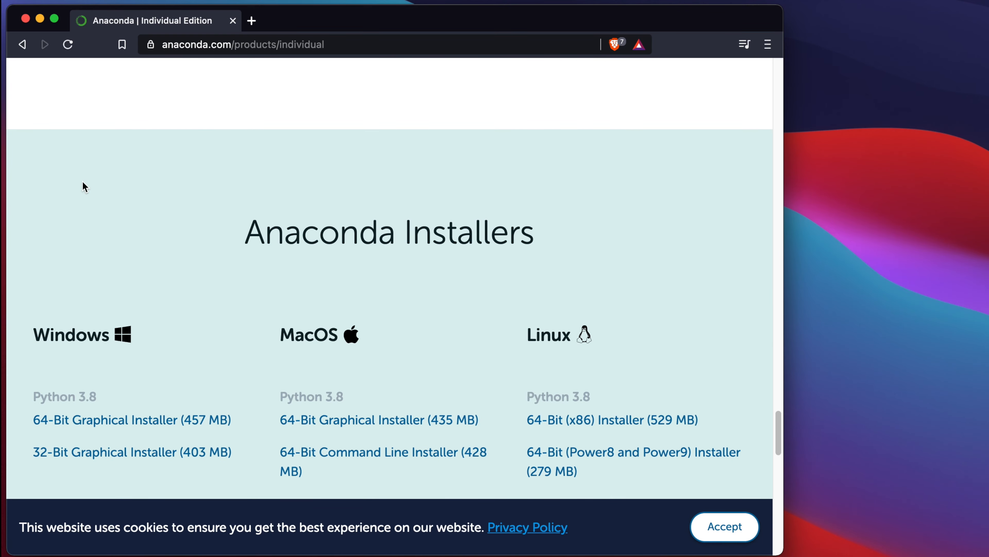
{"action": "scroll", "coordinate": [192, 323], "scroll_direction": "down", "scroll_amount": 3}
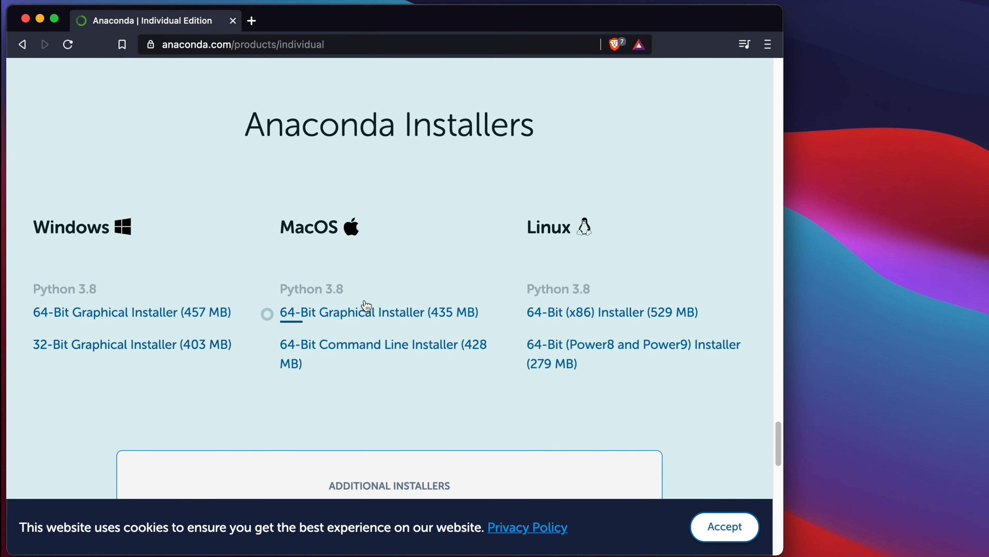
Download the MacOS 64-Bit Graphical Installer for Python 3.8 into the Downloads folder and accept the site's cookies
{"action": "left_click_drag", "start_coordinate": [280, 229], "coordinate": [344, 230]}
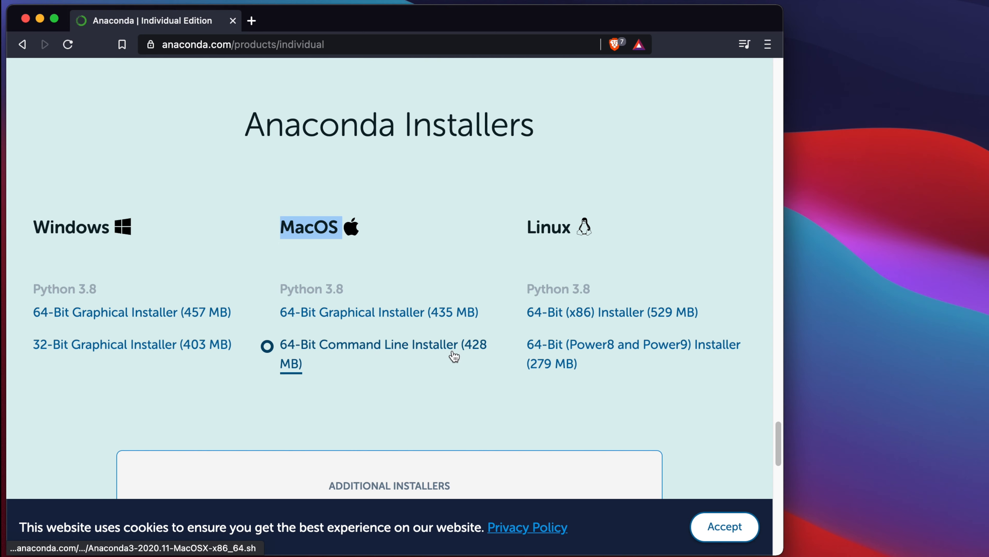
{"action": "left_click", "coordinate": [389, 313]}
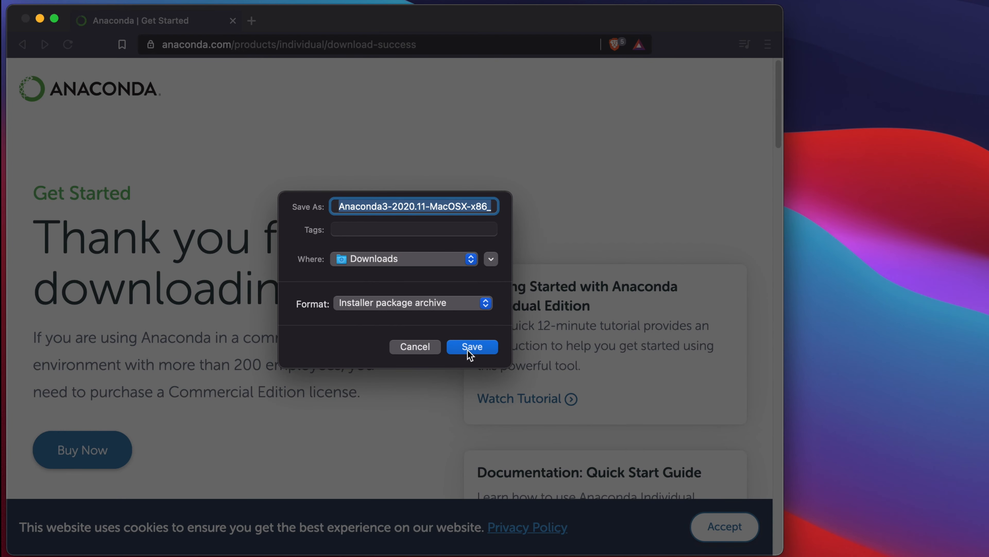
{"action": "left_click", "coordinate": [472, 346]}
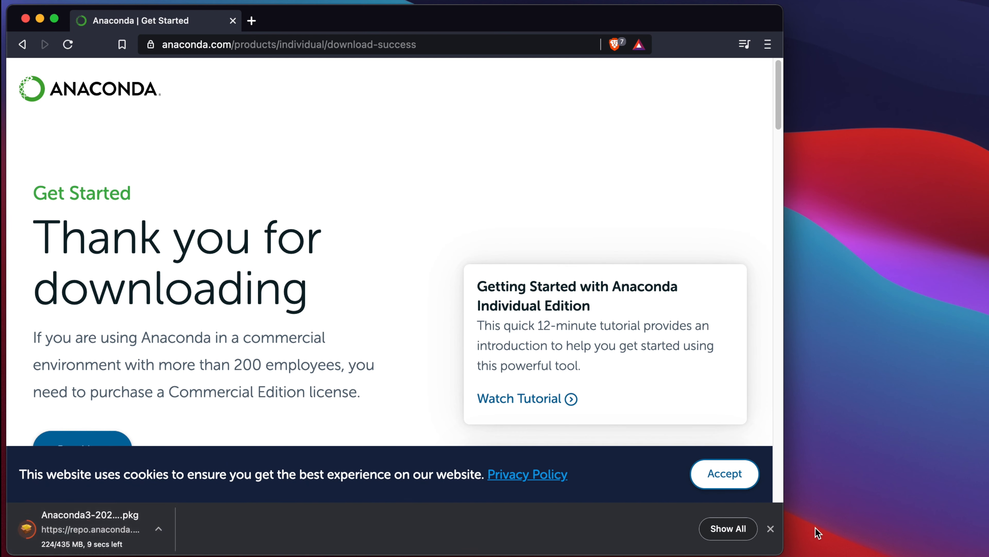
{"action": "left_click", "coordinate": [730, 479]}
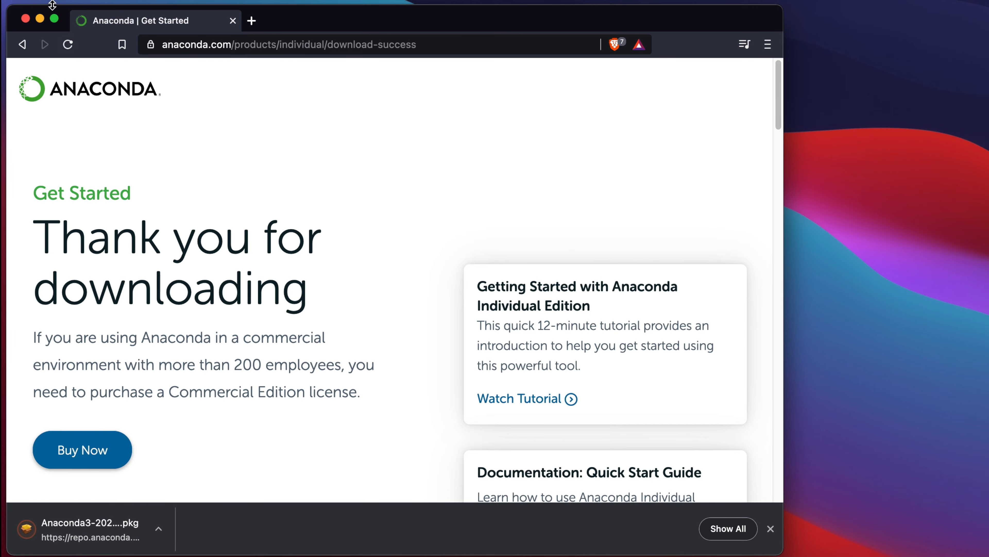
Switch to Finder, open Anaconda3-2020.11-MacOSX-x86_64.pkg from the Downloads folder, and minimize the browser and Finder windows
{"action": "left_click", "coordinate": [40, 19]}
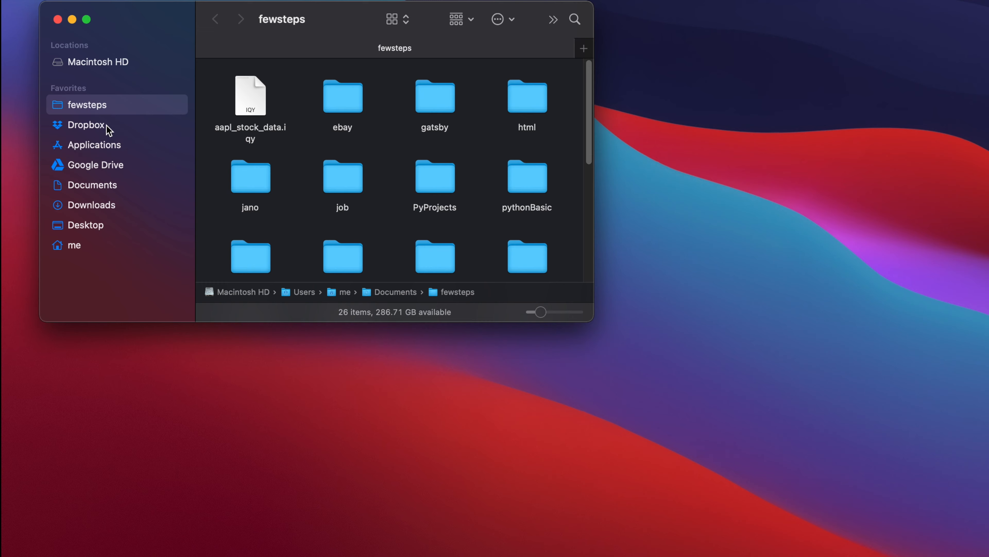
{"action": "left_click", "coordinate": [98, 204]}
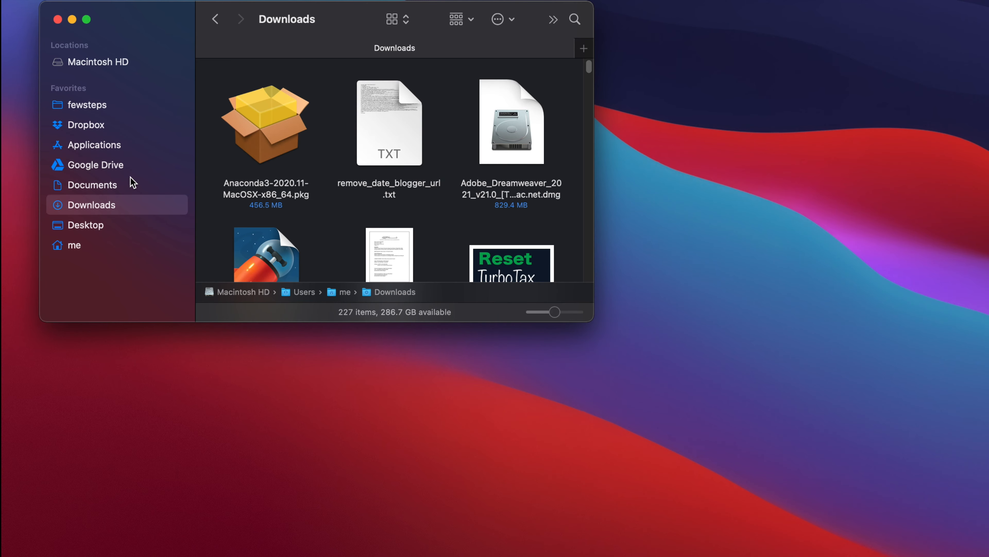
{"action": "left_click", "coordinate": [265, 129]}
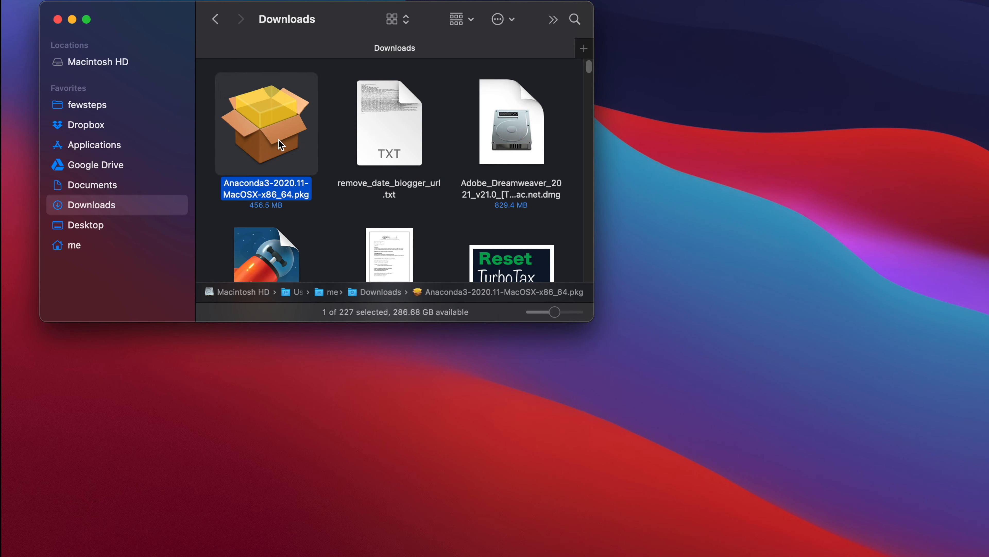
{"action": "right_click", "coordinate": [276, 125]}
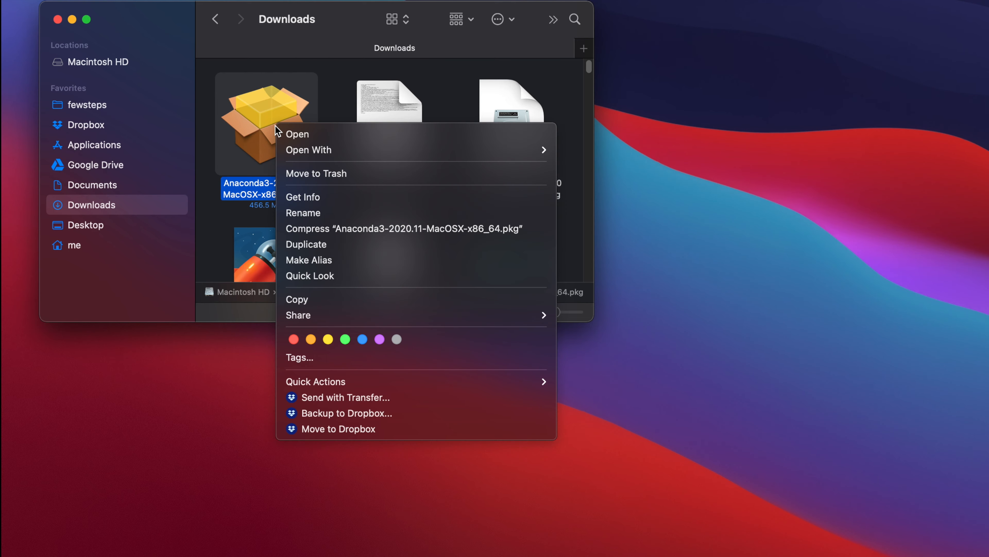
{"action": "left_click", "coordinate": [321, 134]}
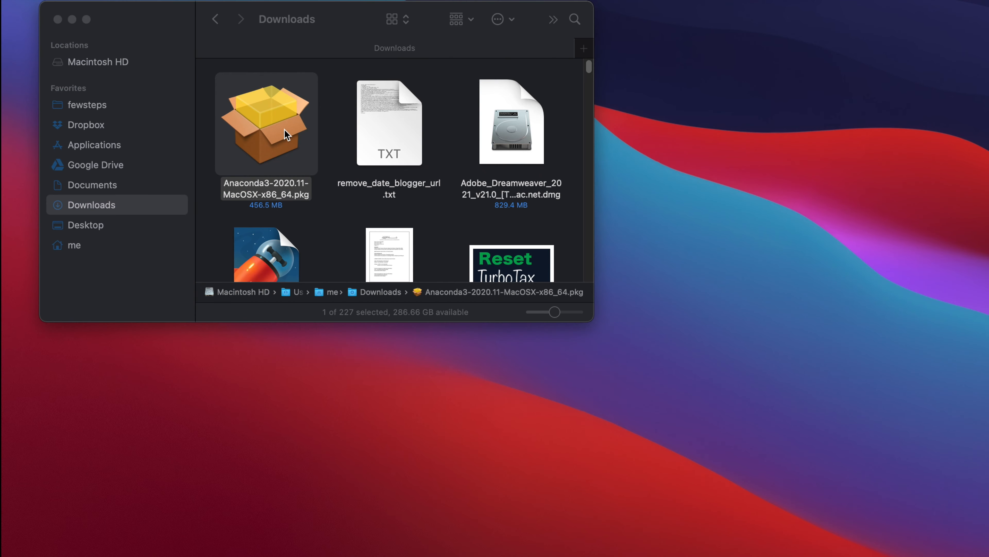
{"action": "left_click", "coordinate": [71, 20]}
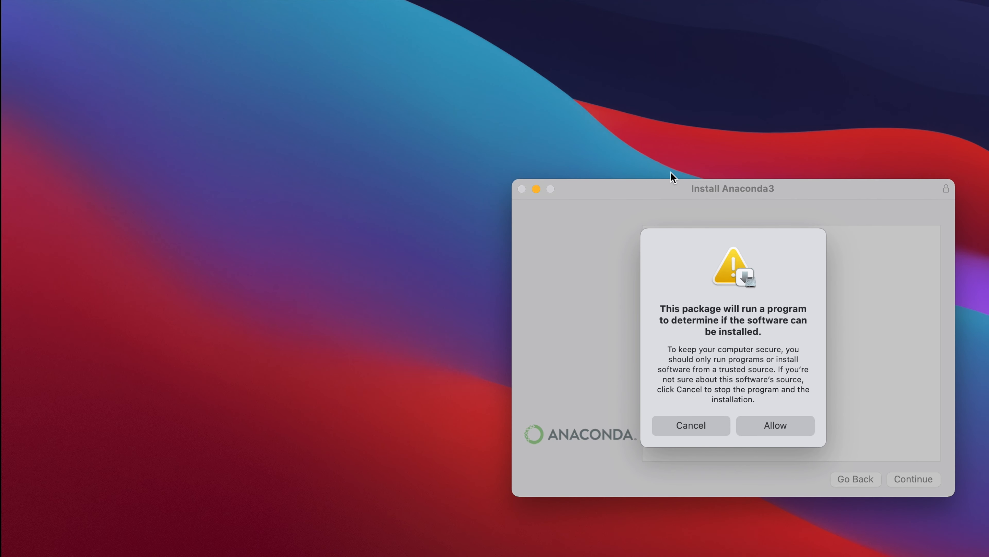
Allow the package to run its installability check and proceed past the installer's introduction
{"action": "left_click_drag", "start_coordinate": [677, 190], "coordinate": [200, 25]}
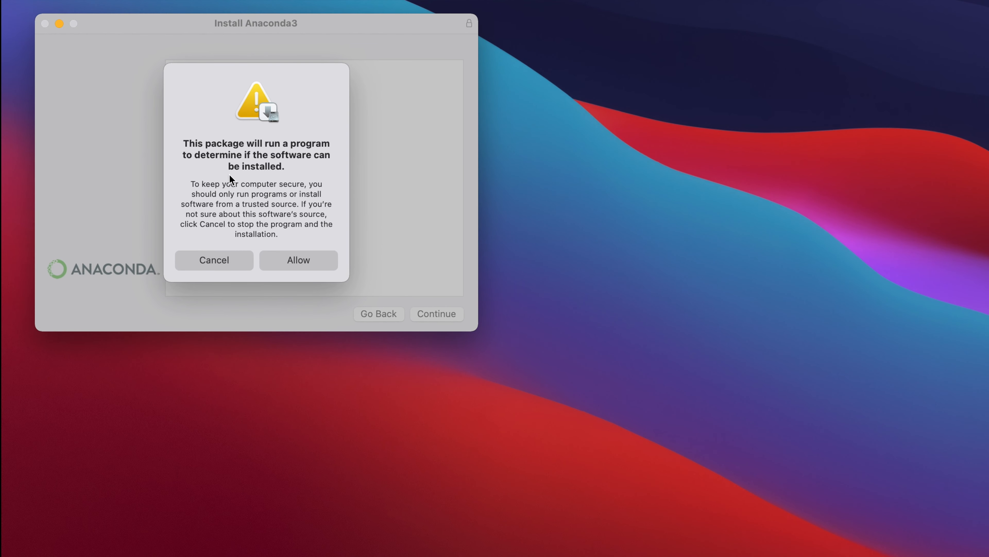
{"action": "left_click", "coordinate": [296, 261]}
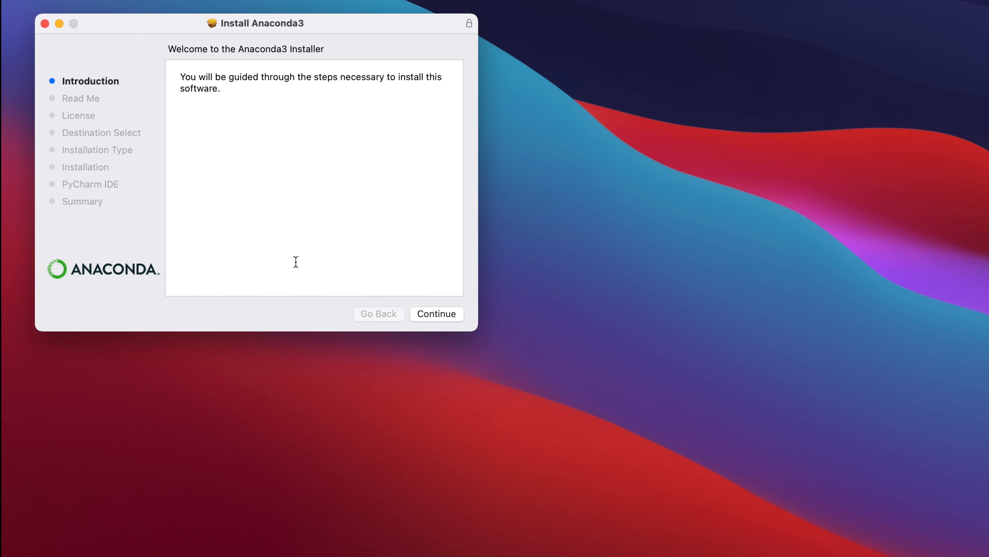
{"action": "left_click_drag", "start_coordinate": [198, 78], "coordinate": [445, 89]}
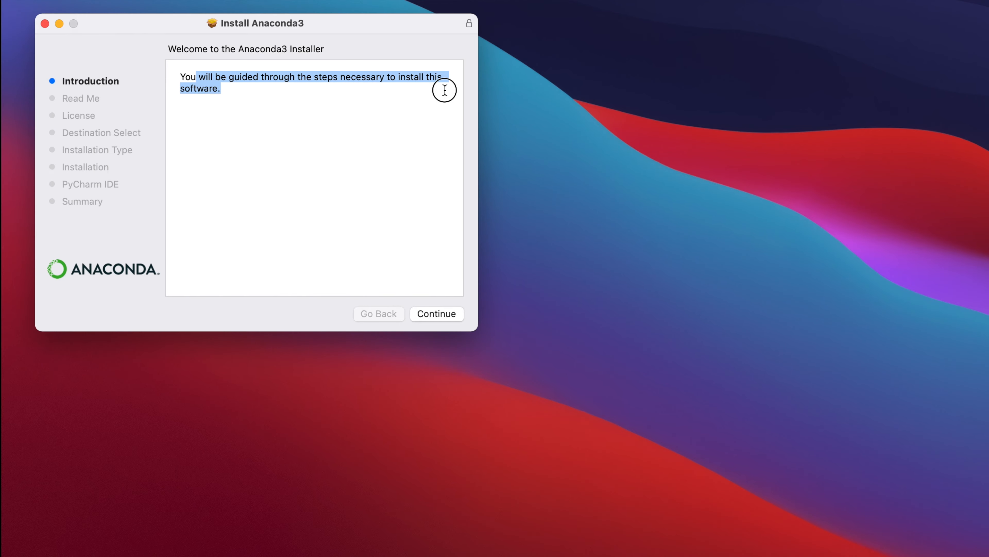
{"action": "left_click", "coordinate": [427, 313]}
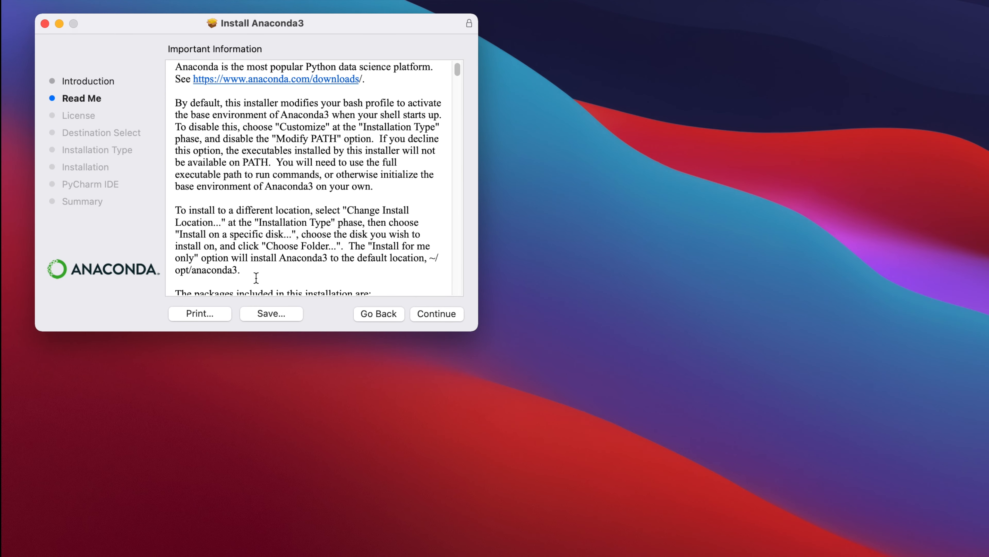
Proceed past the Read Me information and agree to the software license agreement
{"action": "left_click", "coordinate": [438, 315]}
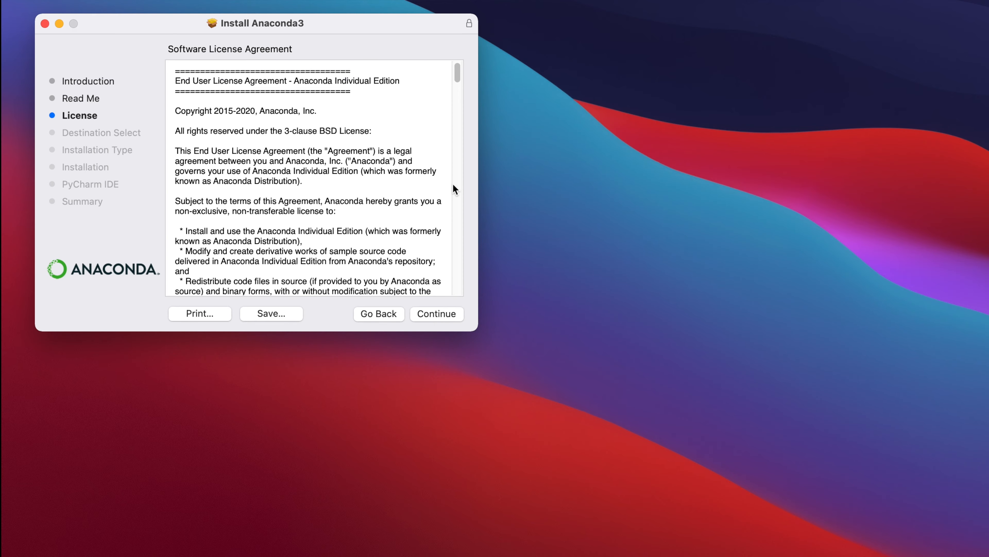
{"action": "left_click", "coordinate": [436, 316]}
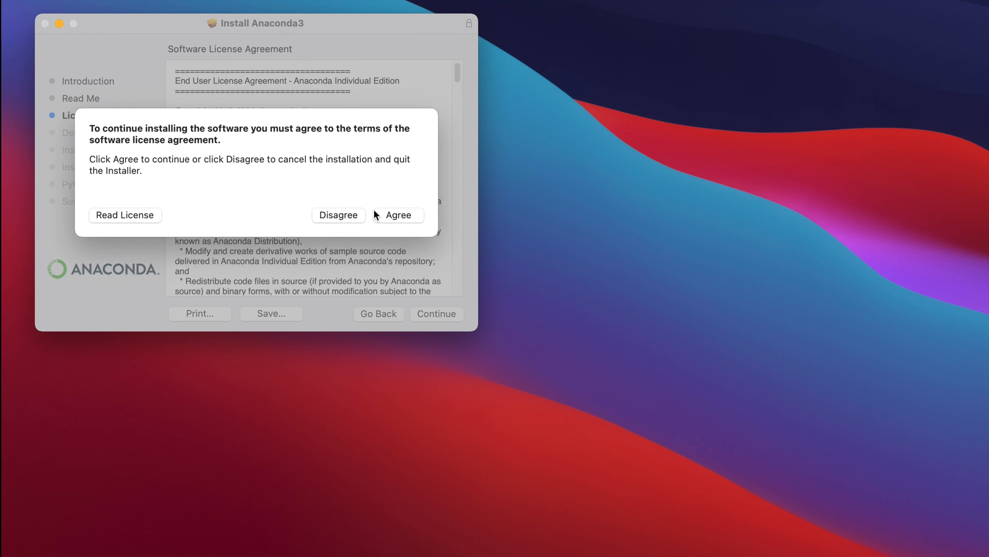
{"action": "left_click", "coordinate": [395, 215]}
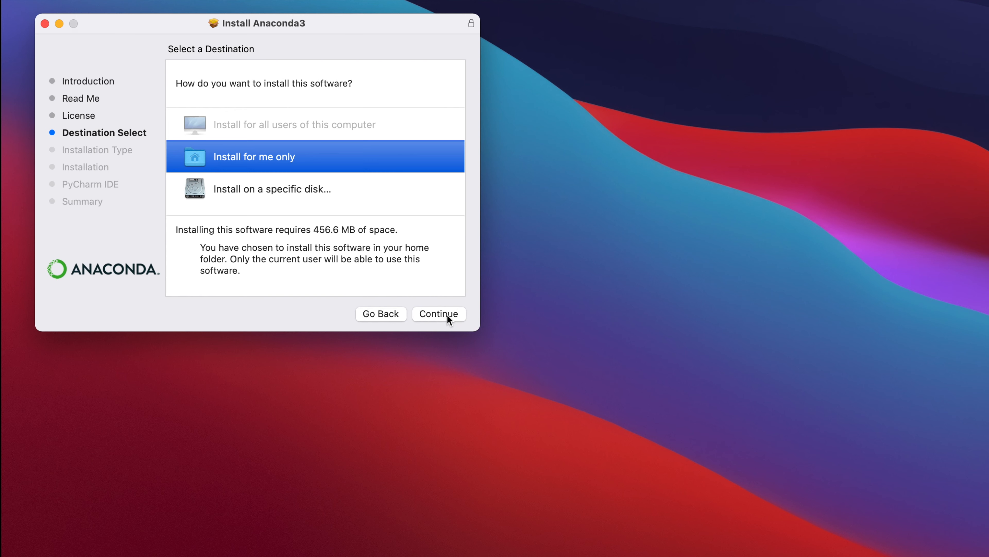
Keep the "Install for me only" destination and run the standard installation of Anaconda3
{"action": "left_click", "coordinate": [448, 315]}
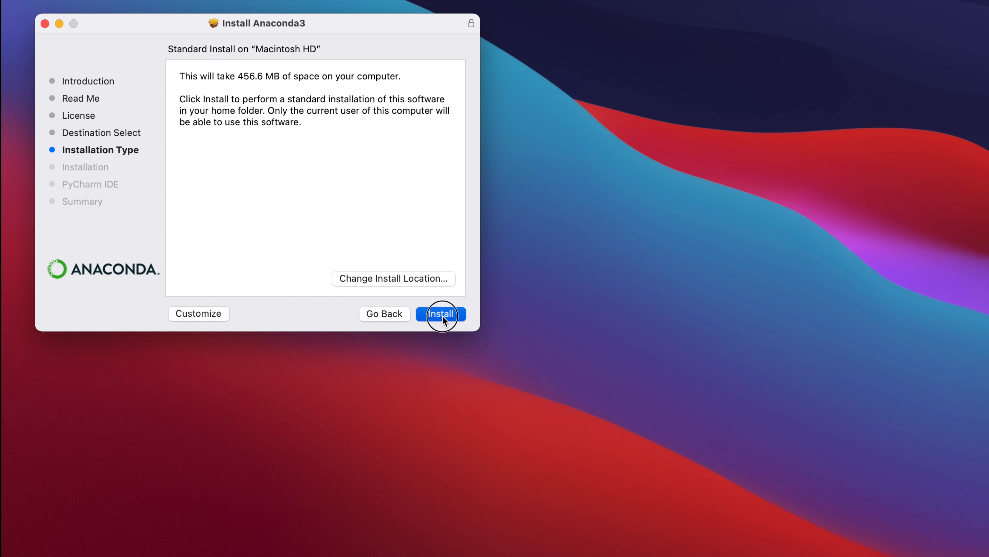
{"action": "left_click", "coordinate": [442, 316]}
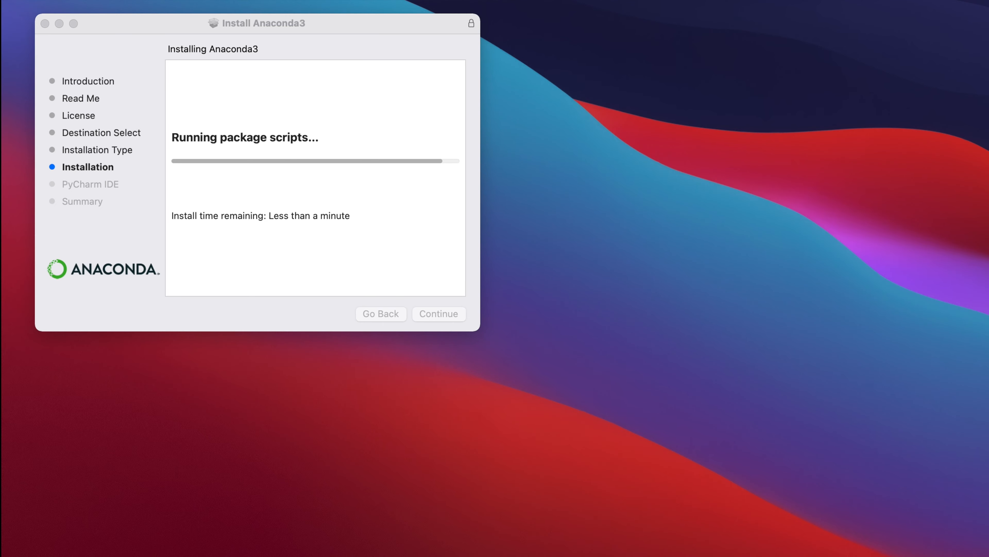
{"action": "left_click", "coordinate": [256, 221]}
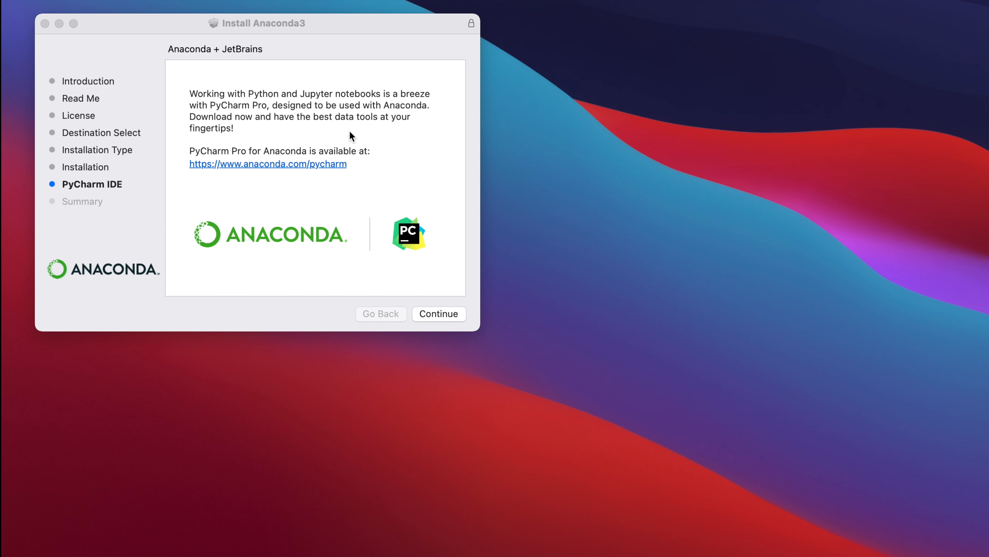
Continue past the PyCharm IDE page, close the installer, and move the installer package to the Trash
{"action": "left_click", "coordinate": [425, 315]}
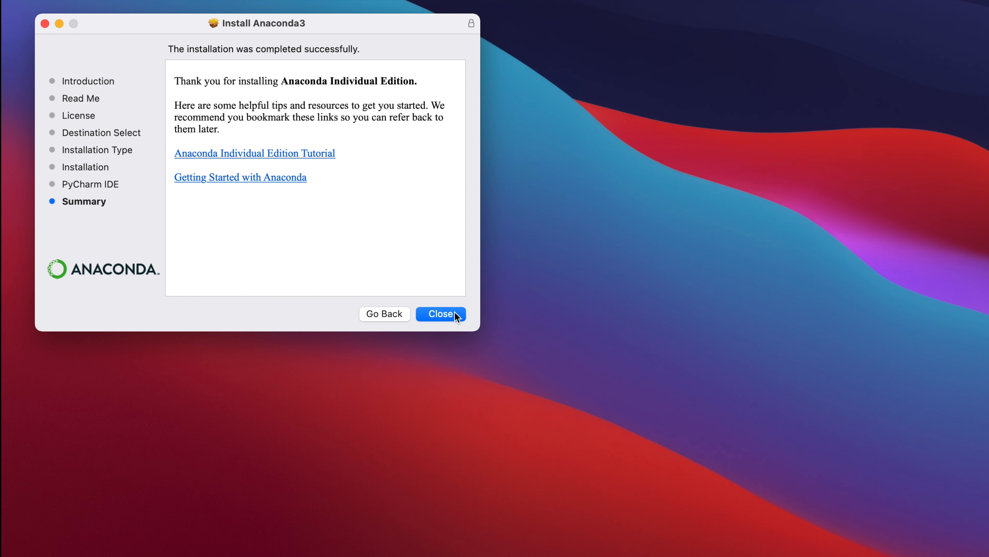
{"action": "left_click", "coordinate": [454, 313]}
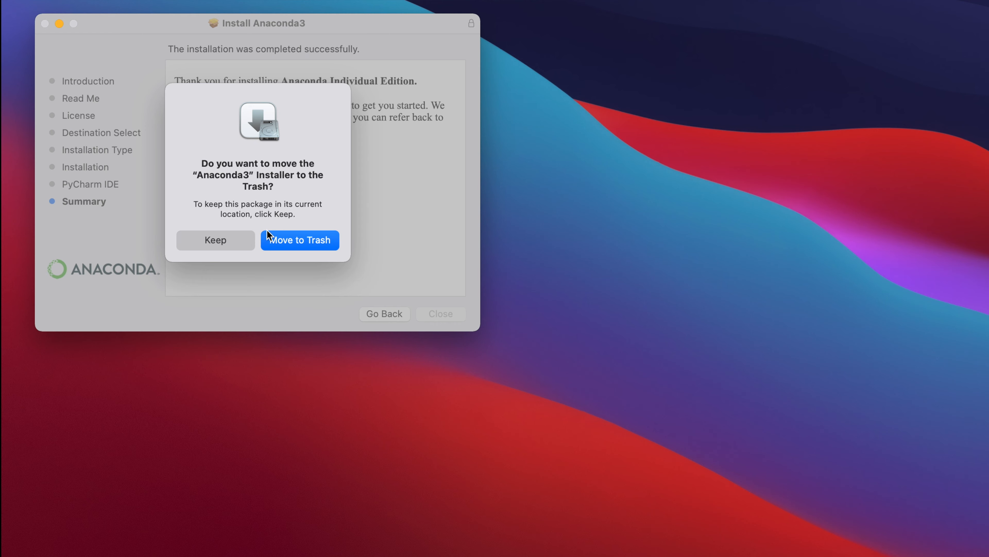
{"action": "left_click", "coordinate": [286, 243]}
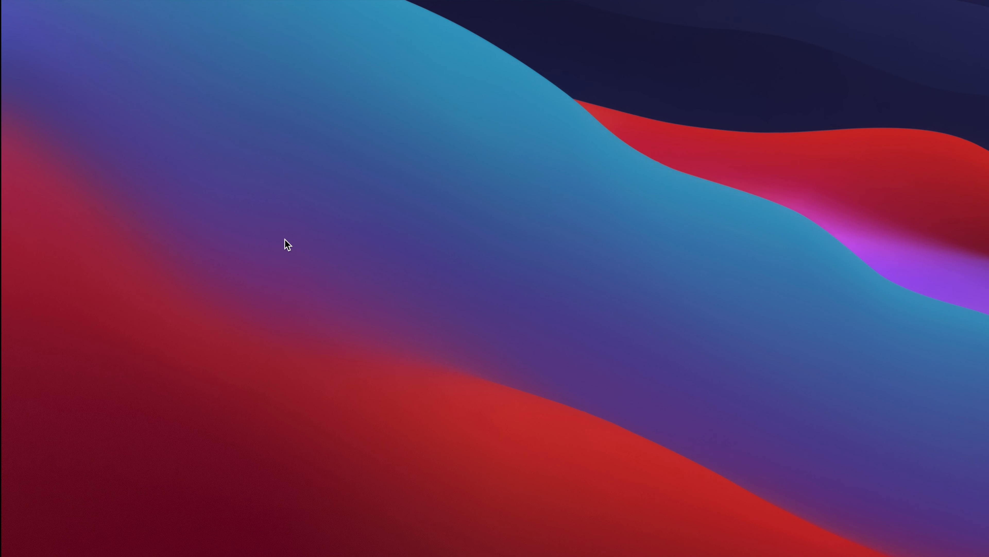
Switch to Terminal and run the conda command to check the Anaconda installation
{"action": "key", "text": "super+space"}
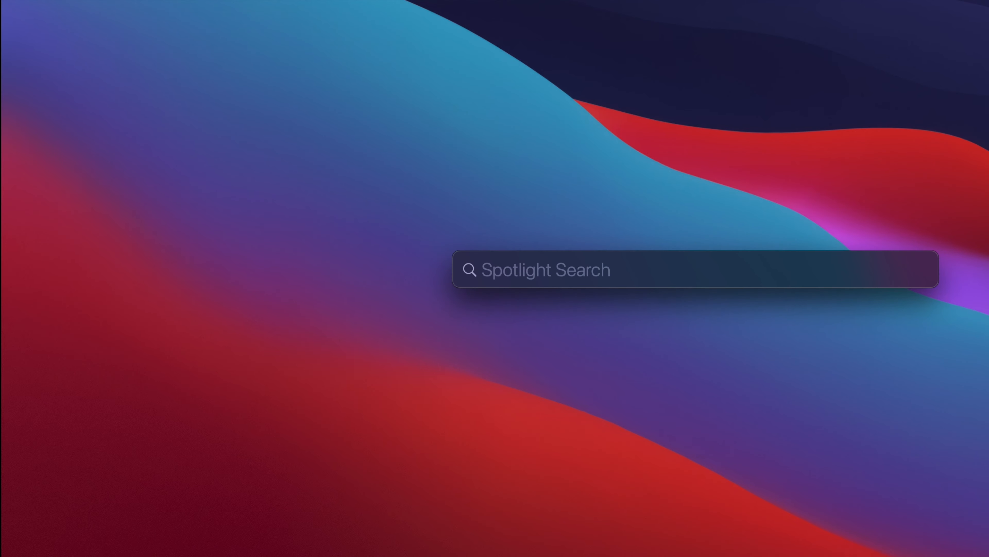
{"action": "type", "text": "term"}
{"action": "key", "text": "Return"}
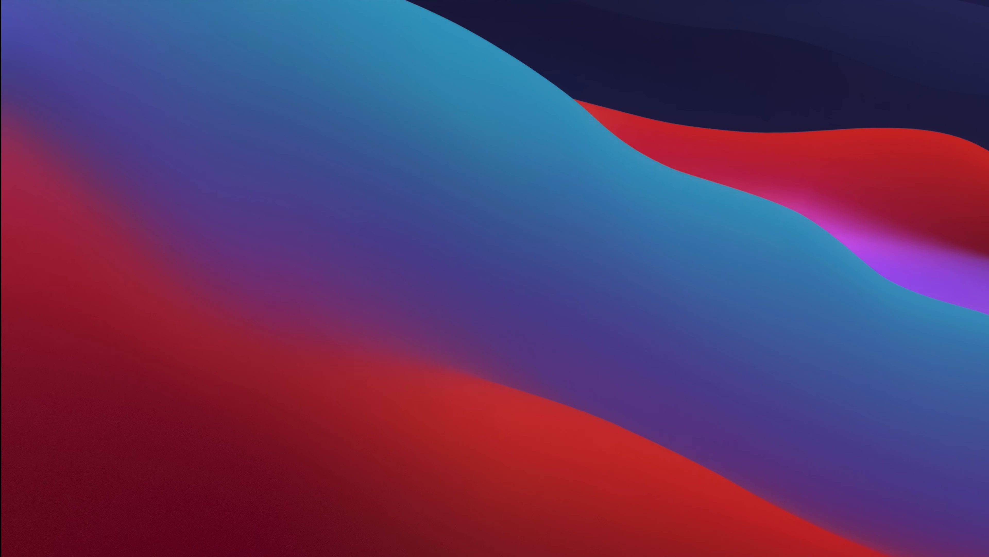
{"action": "left_click_drag", "start_coordinate": [696, 122], "coordinate": [358, 16]}
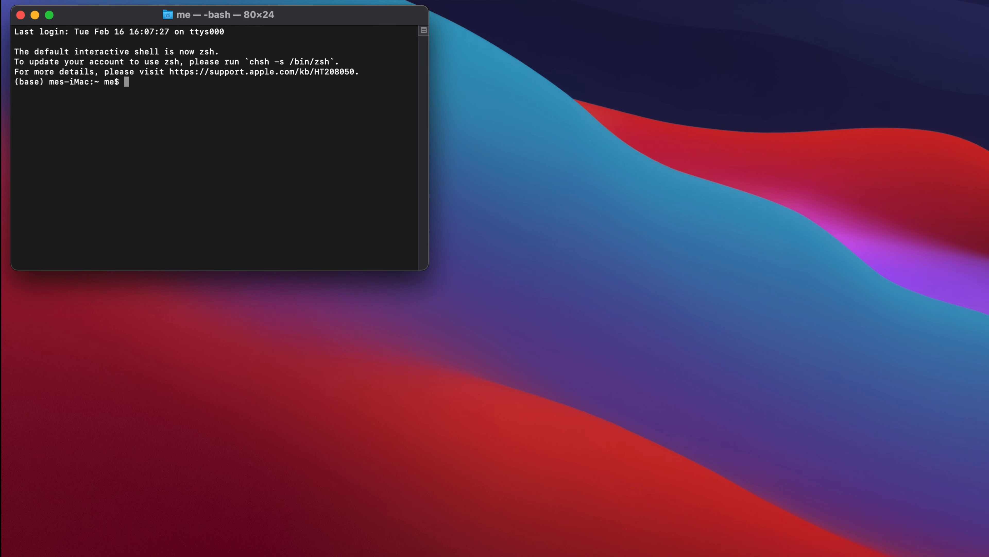
{"action": "type", "text": "conda"}
{"action": "key", "text": "Return"}
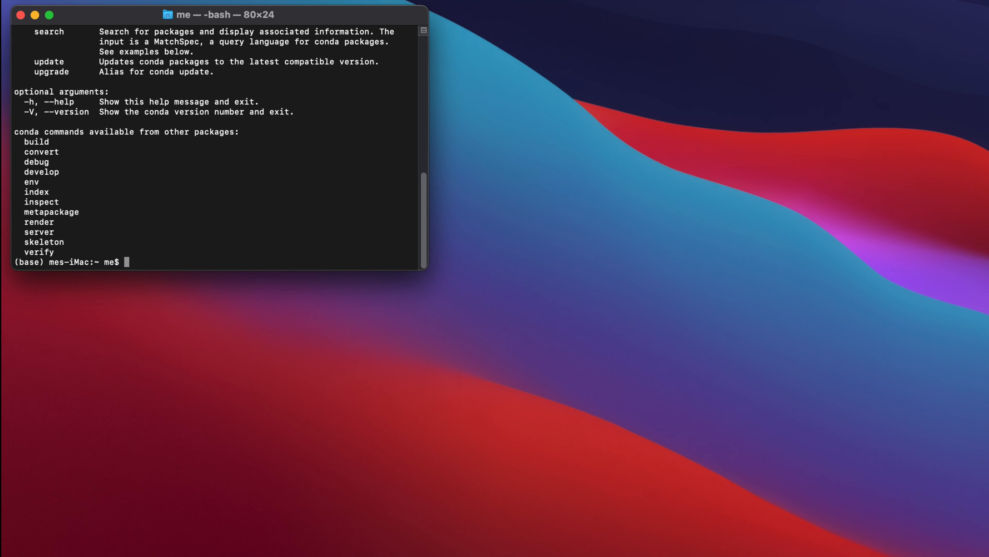